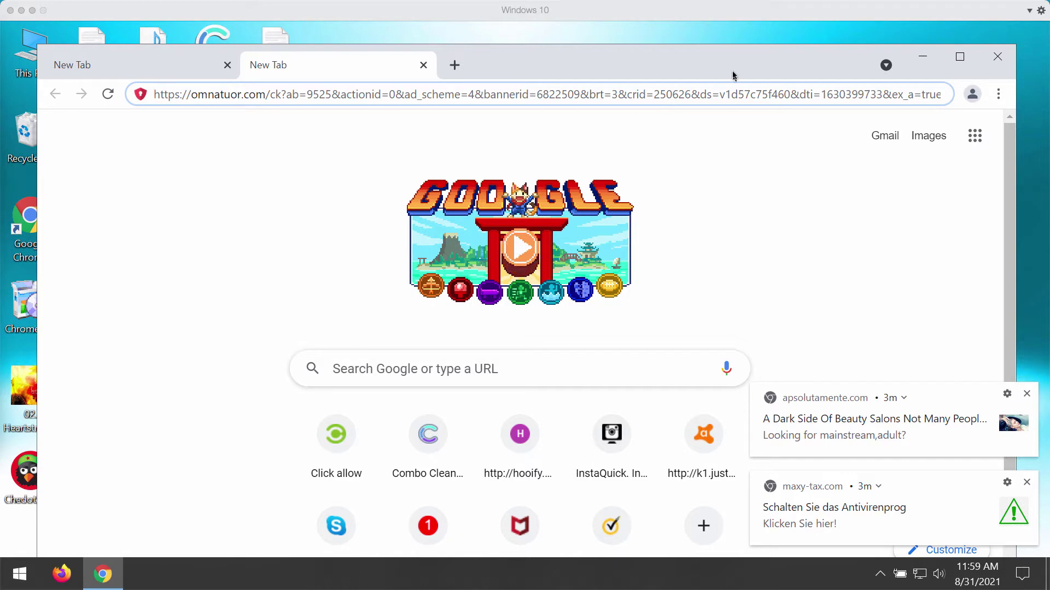
# Find Control Panel by searching 'con' and list its 19 installed programs, including Chedot and YoutubeDownloader.
pyautogui.click(677, 80)
pyautogui.rightClick(19, 574)
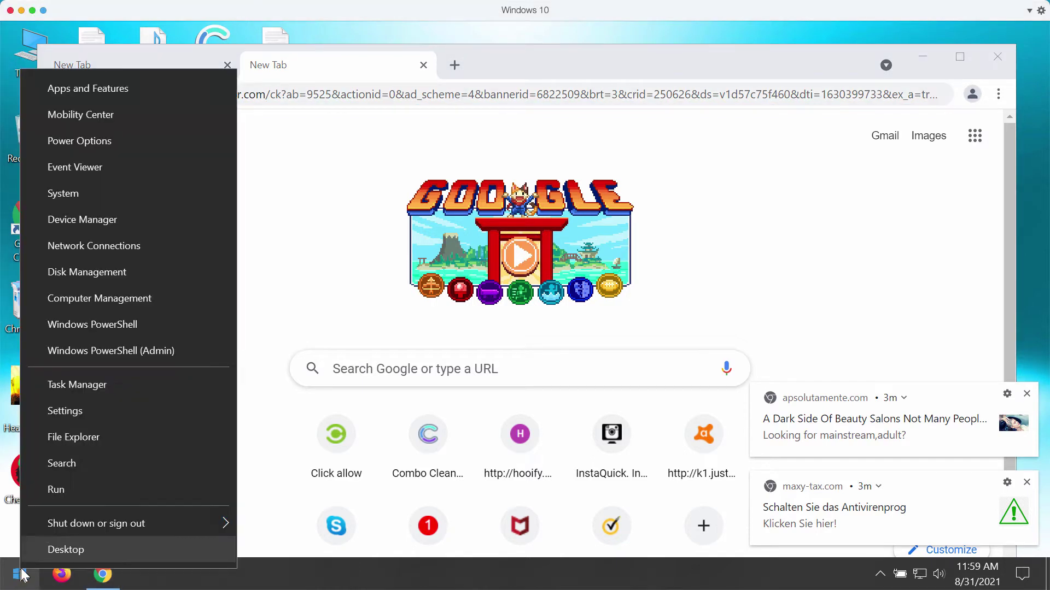
pyautogui.click(83, 465)
pyautogui.write('con')
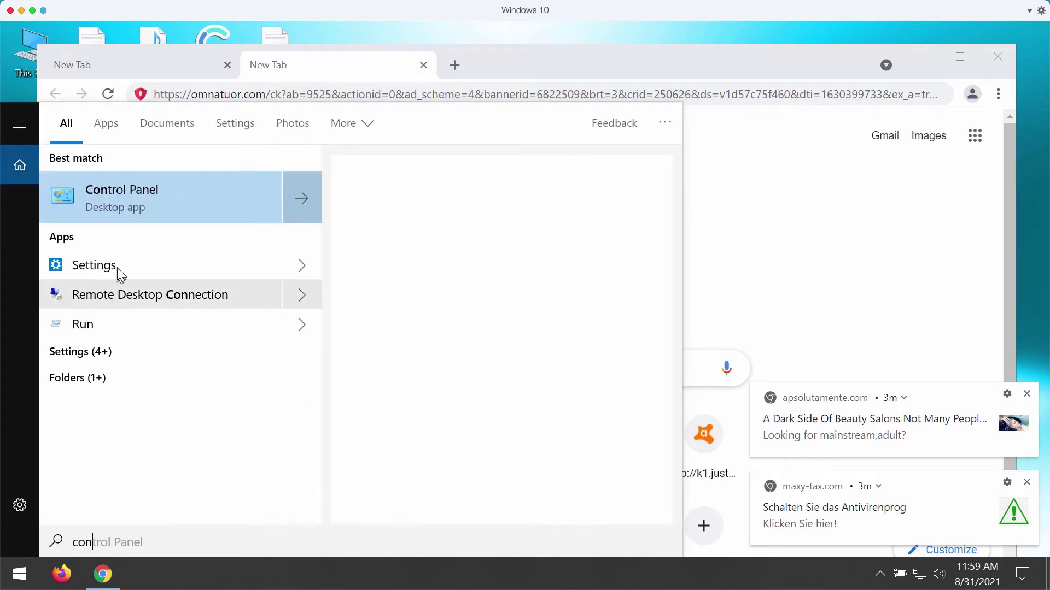
pyautogui.click(151, 200)
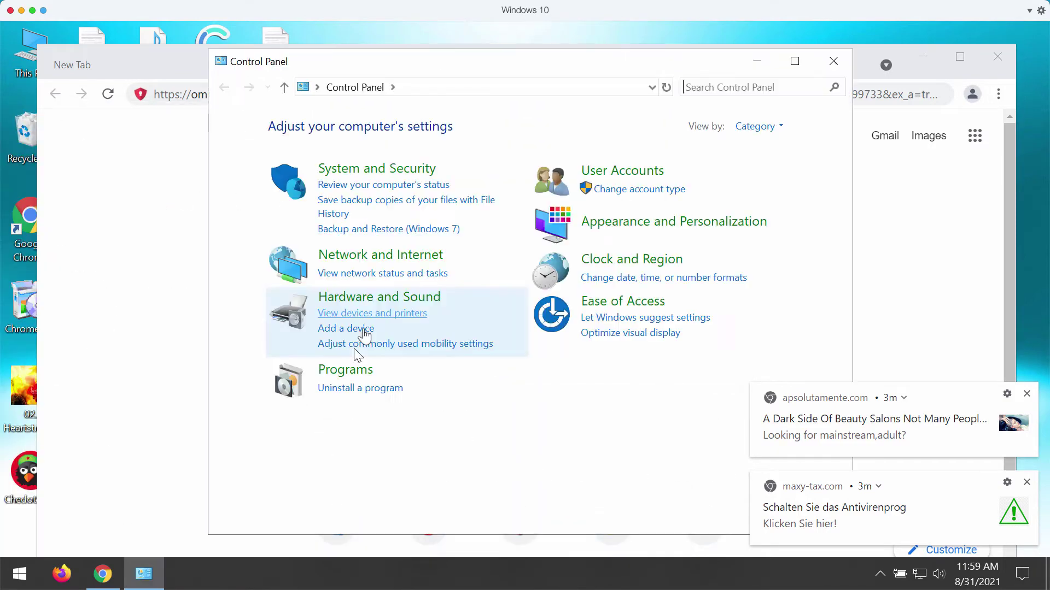
pyautogui.click(361, 389)
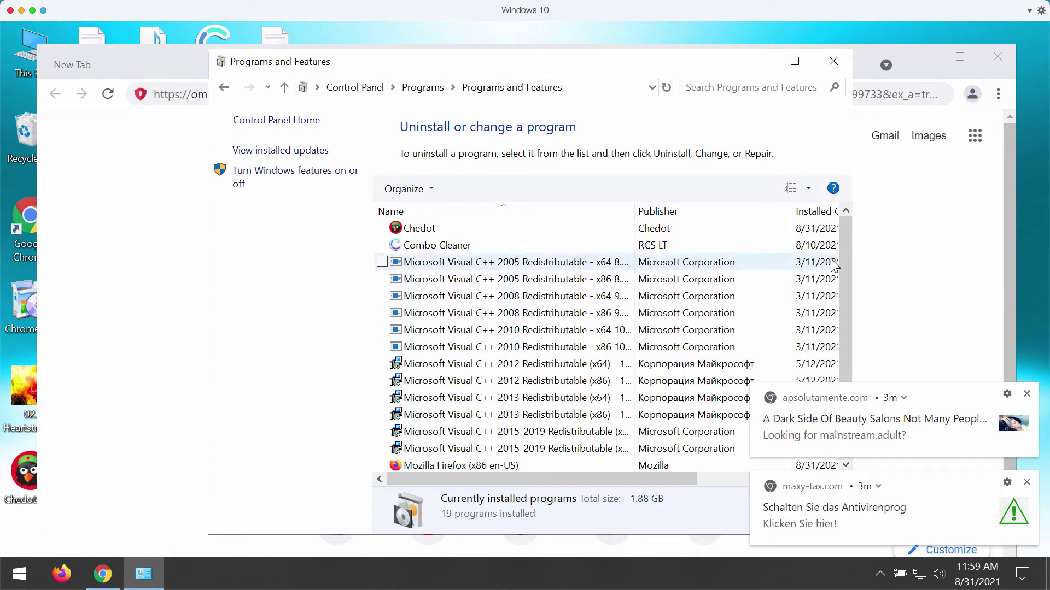
pyautogui.moveTo(839, 254); pyautogui.dragTo(808, 261)
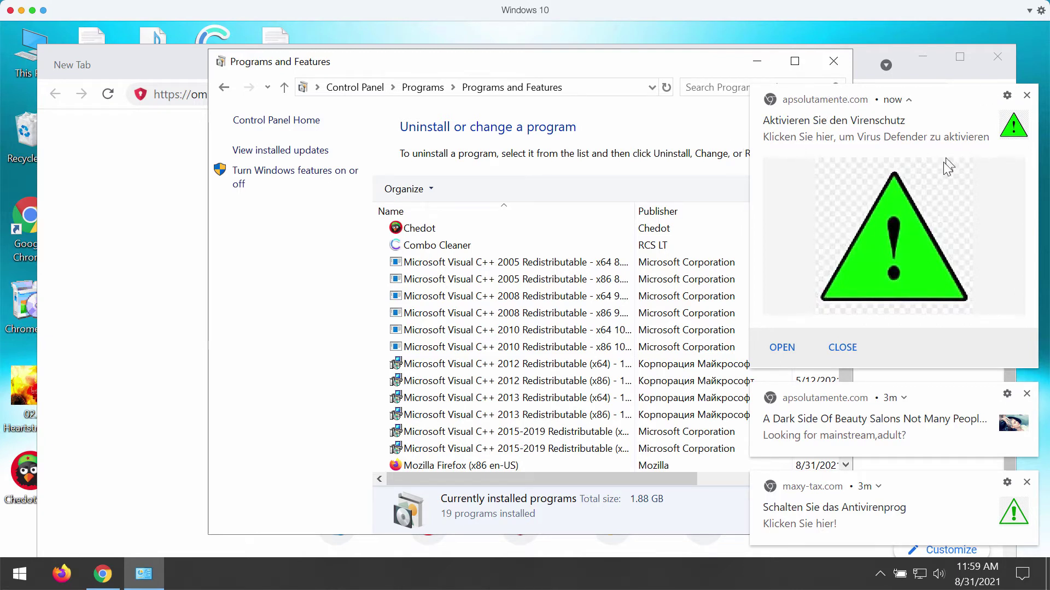
# Dismiss the fake virus, adult-content and allowsuccess.org notifications and close the ProtonVPN ad tab.
pyautogui.click(887, 241)
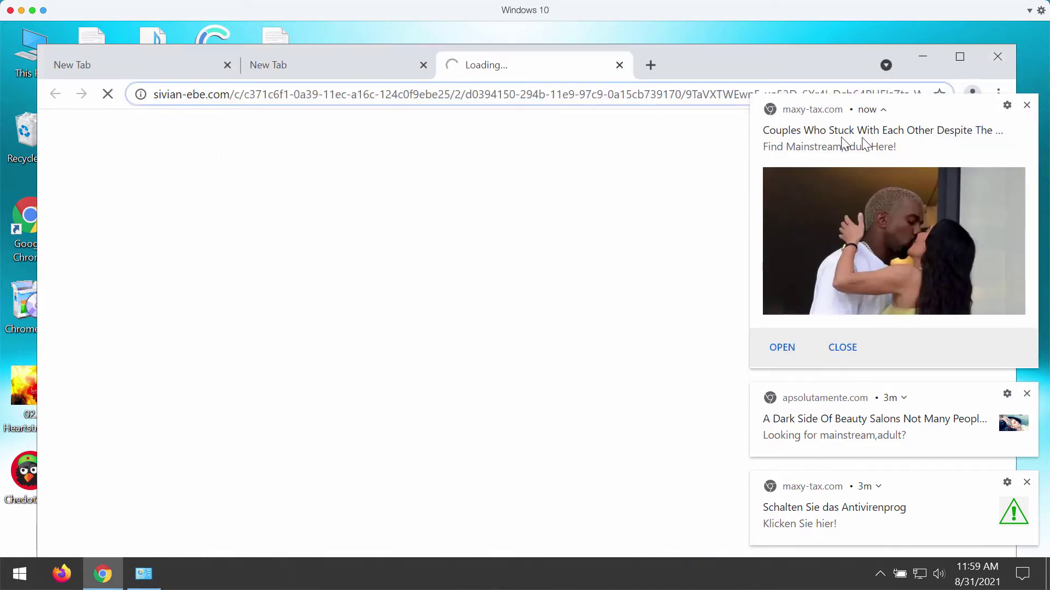
pyautogui.click(1025, 106)
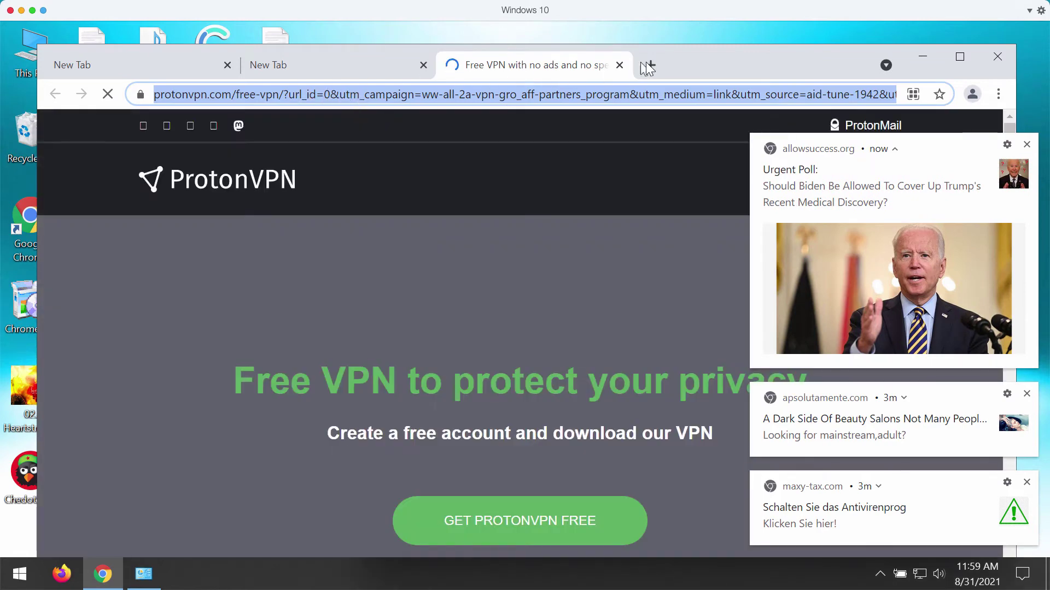
pyautogui.click(619, 65)
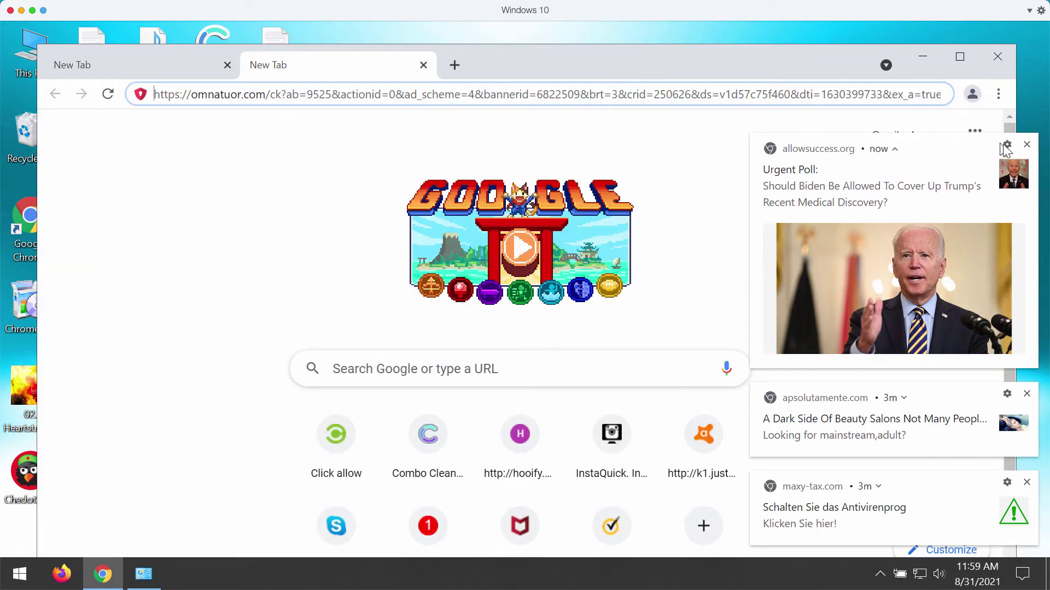
pyautogui.click(1026, 144)
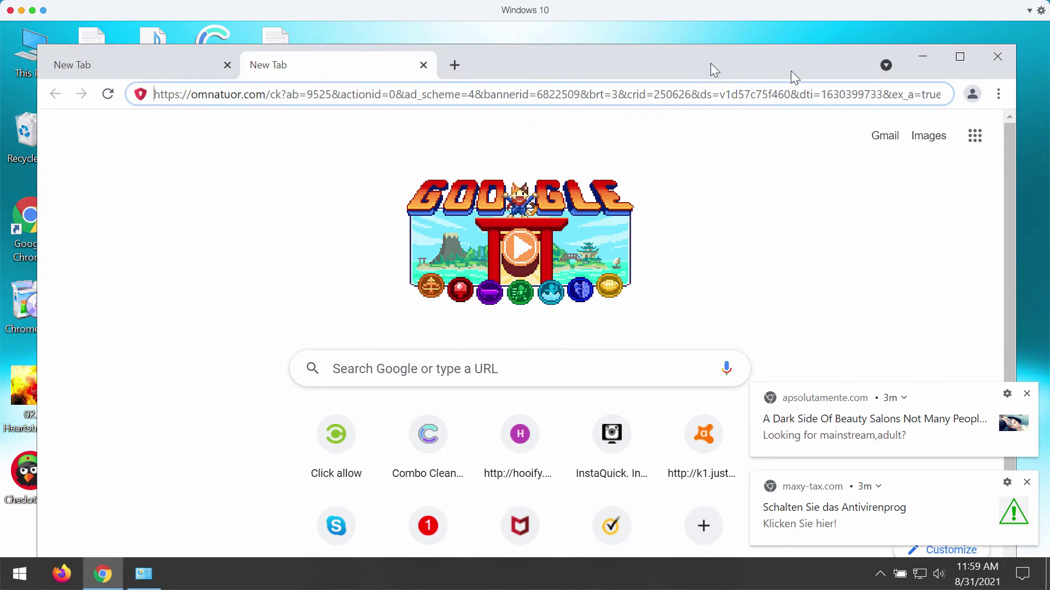
# Open Chrome's Extensions page via More tools to review Google Docs Offline and the Docs, Sheets and Slides apps.
pyautogui.click(998, 95)
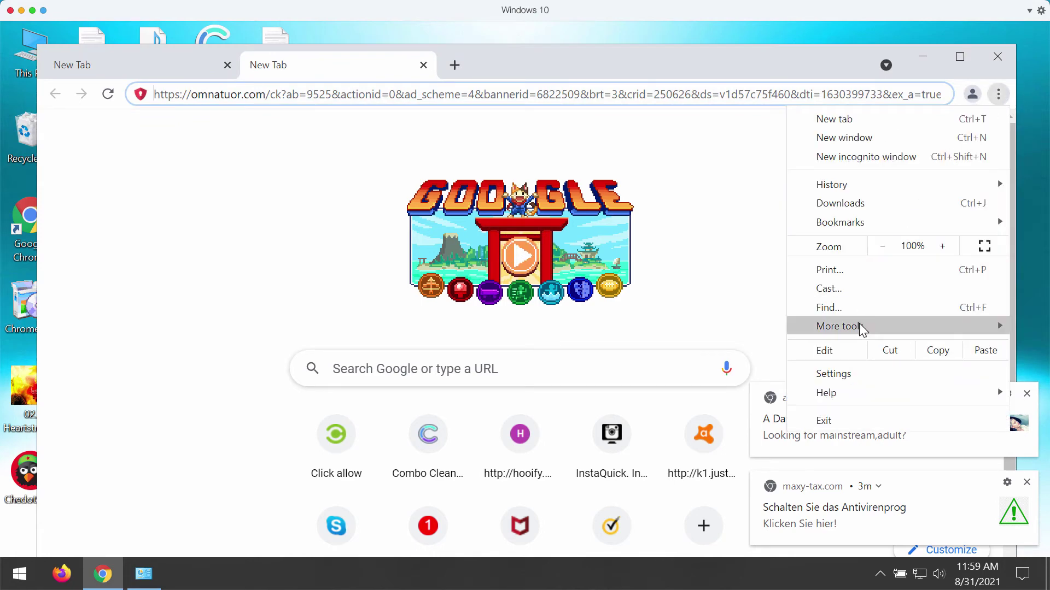
pyautogui.moveTo(862, 327)
pyautogui.click(621, 411)
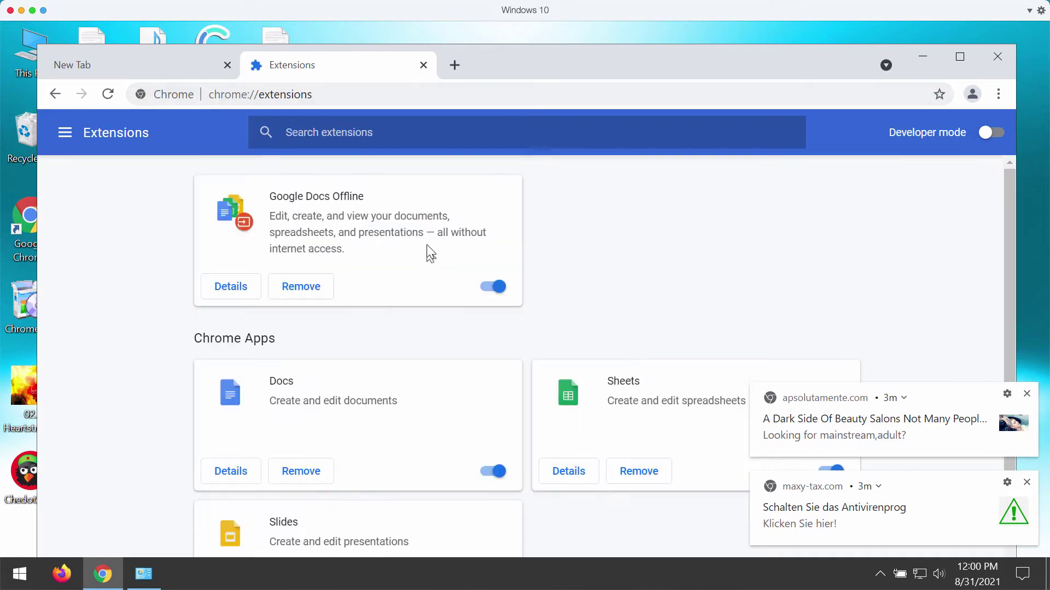
pyautogui.scroll(-2, 561, 288)
pyautogui.scroll(4, 405, 273)
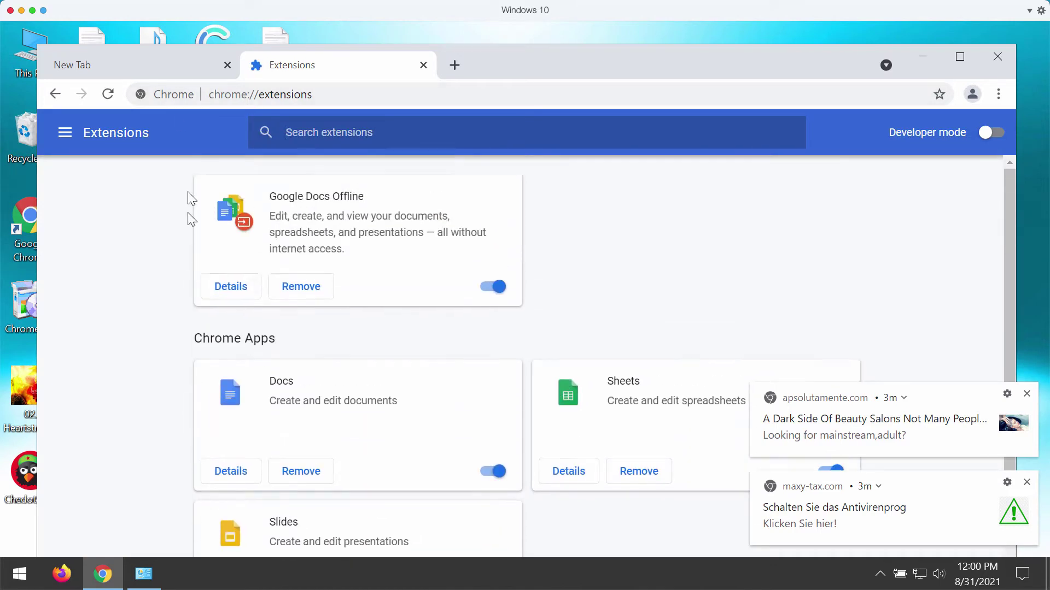
pyautogui.click(167, 66)
pyautogui.click(315, 61)
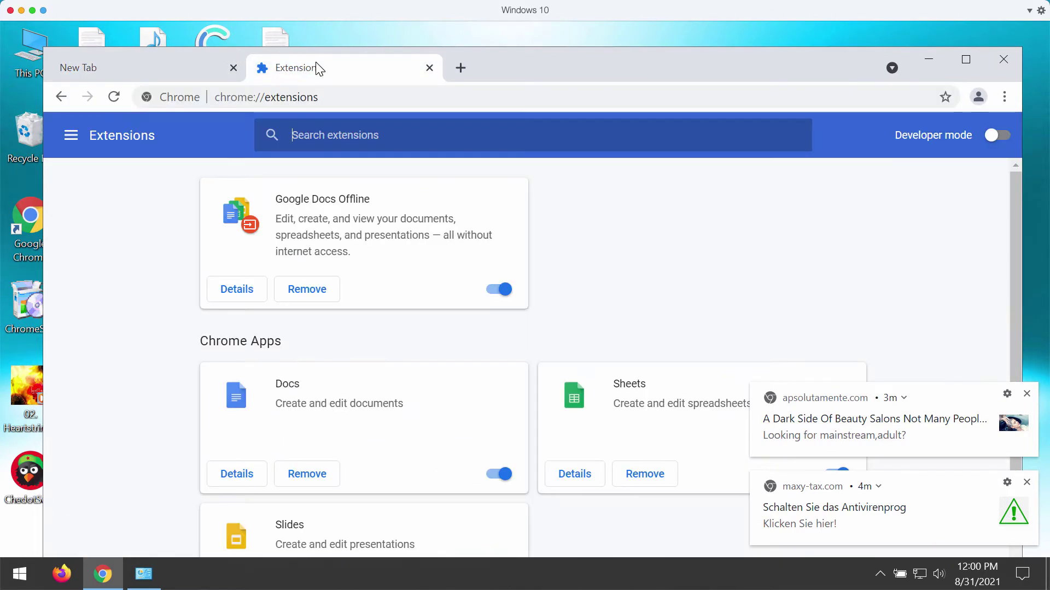
# Load combocleaner.com from the address bar, then minimize Chrome to reveal Programs and Features.
pyautogui.click(421, 97)
pyautogui.write('c')
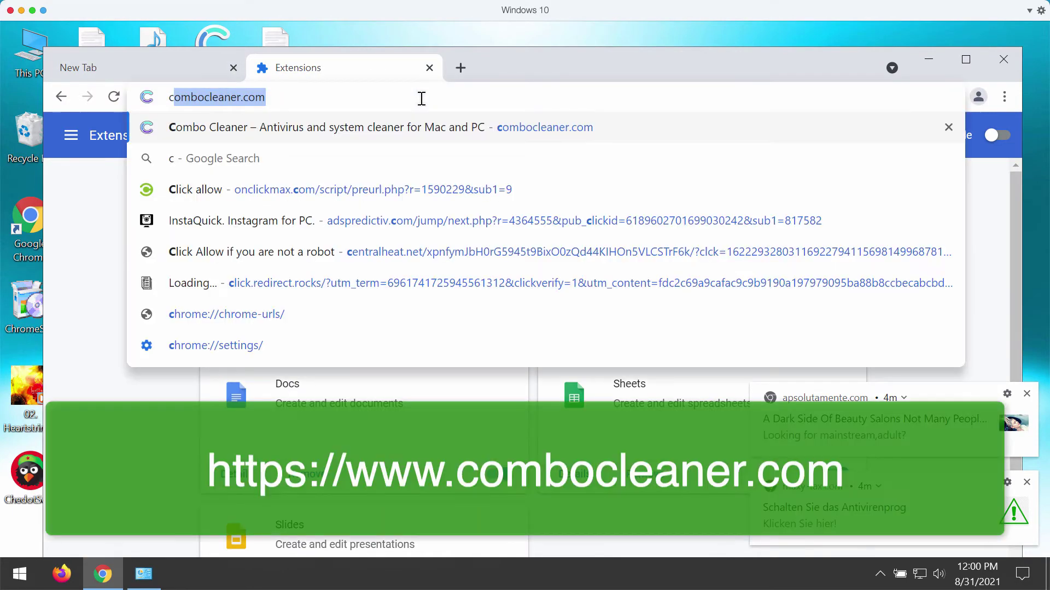
pyautogui.press('Return')
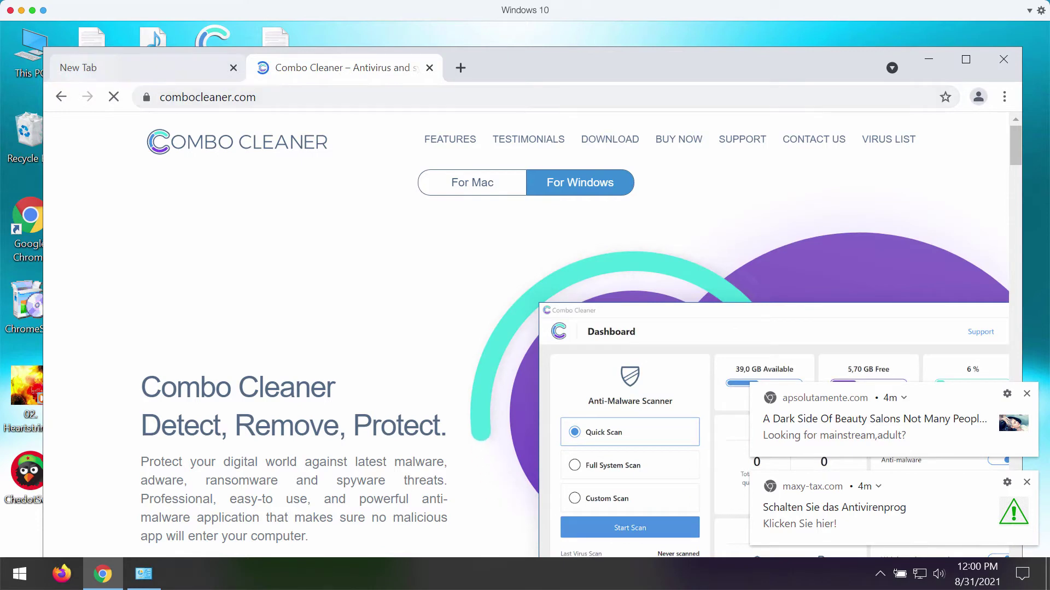
pyautogui.click(936, 58)
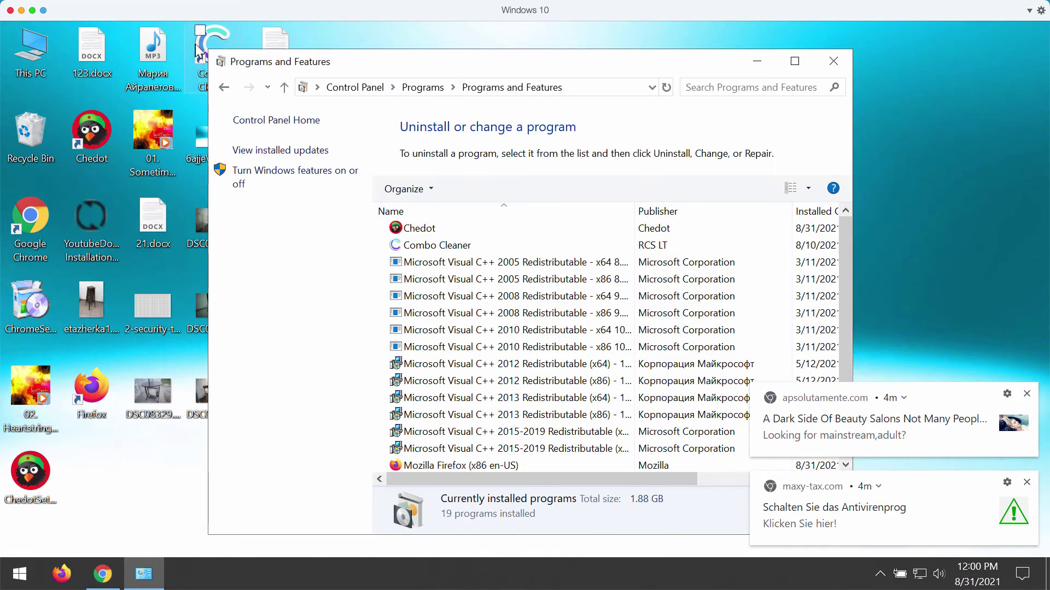
# Close Programs and Features and launch Combo Cleaner from its desktop shortcut to the Dashboard.
pyautogui.click(833, 60)
pyautogui.click(212, 65)
pyautogui.doubleClick(212, 67)
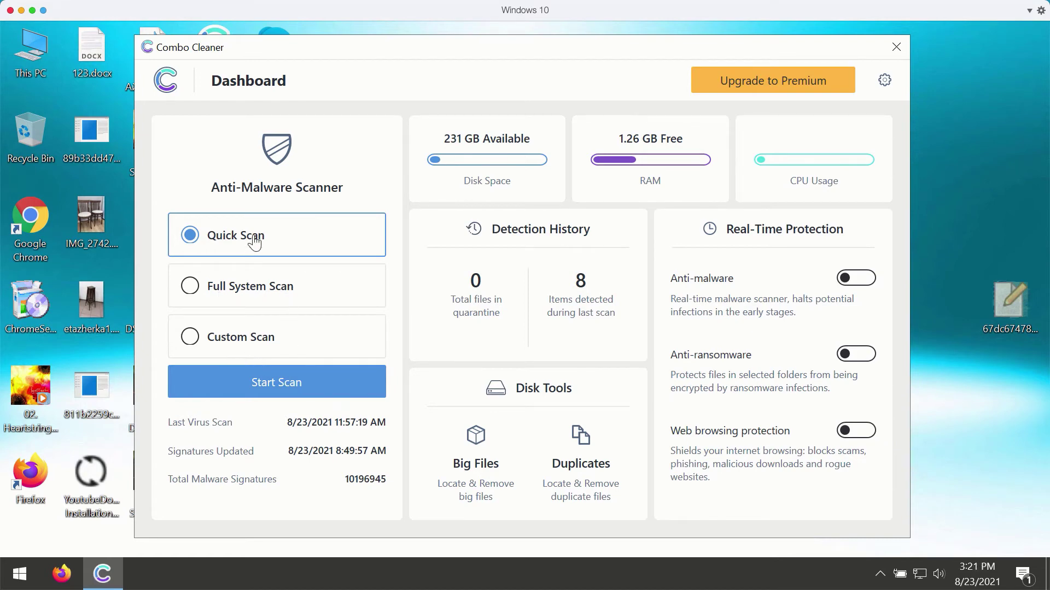
# Start a Quick Scan, go back to the Dashboard, and open General Settings.
pyautogui.click(267, 382)
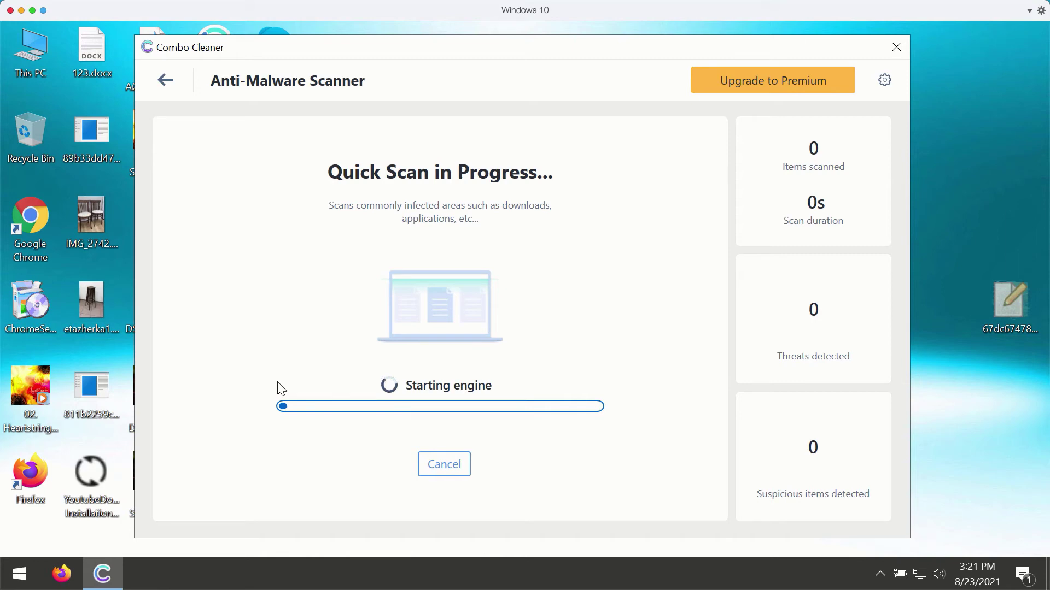
pyautogui.click(167, 81)
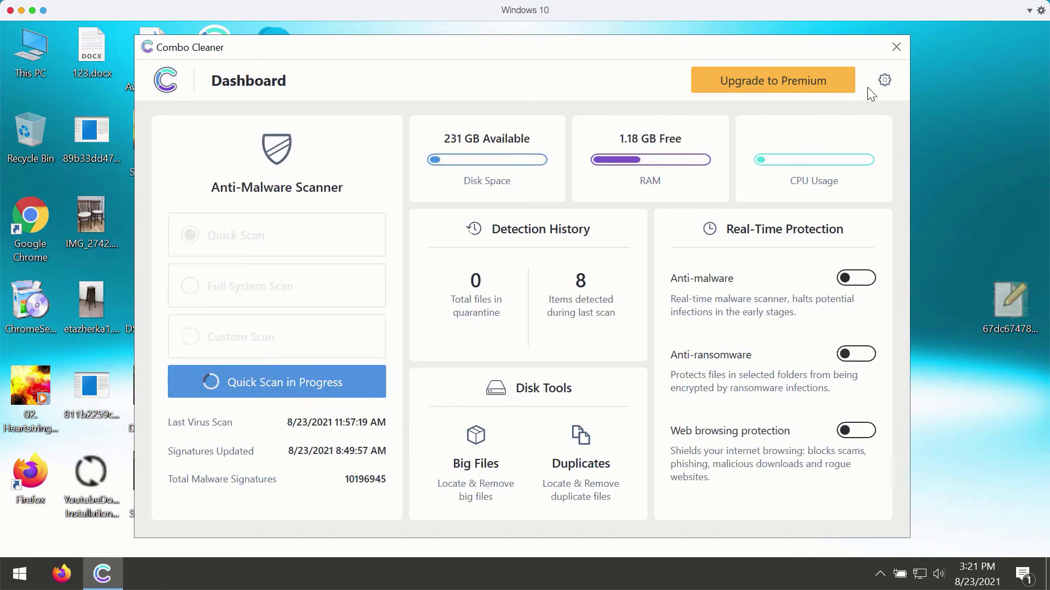
pyautogui.click(885, 81)
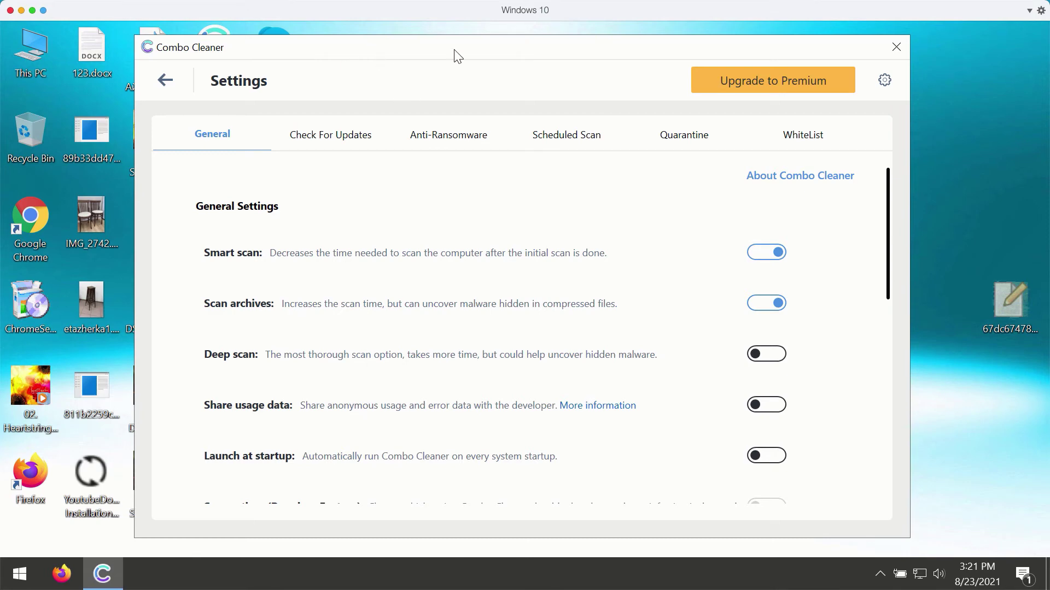
# Switch Settings to the Anti-Ransomware tab, showing no protected folders or trusted programs.
pyautogui.click(448, 142)
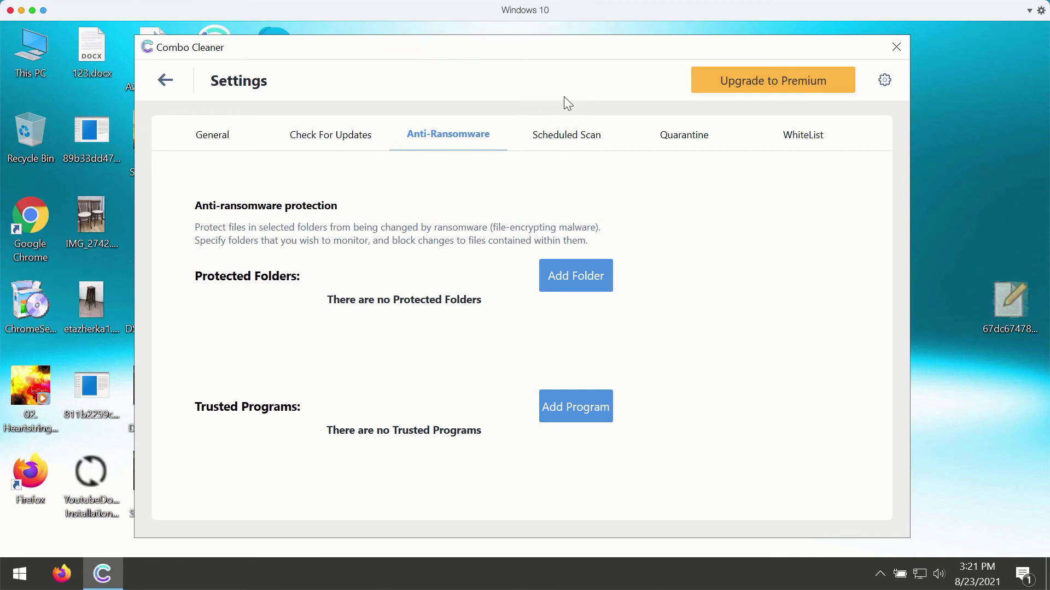
# Return to the Dashboard and reopen the Quick Scan progress, now showing 1 threat and 7 suspicious items.
pyautogui.click(162, 80)
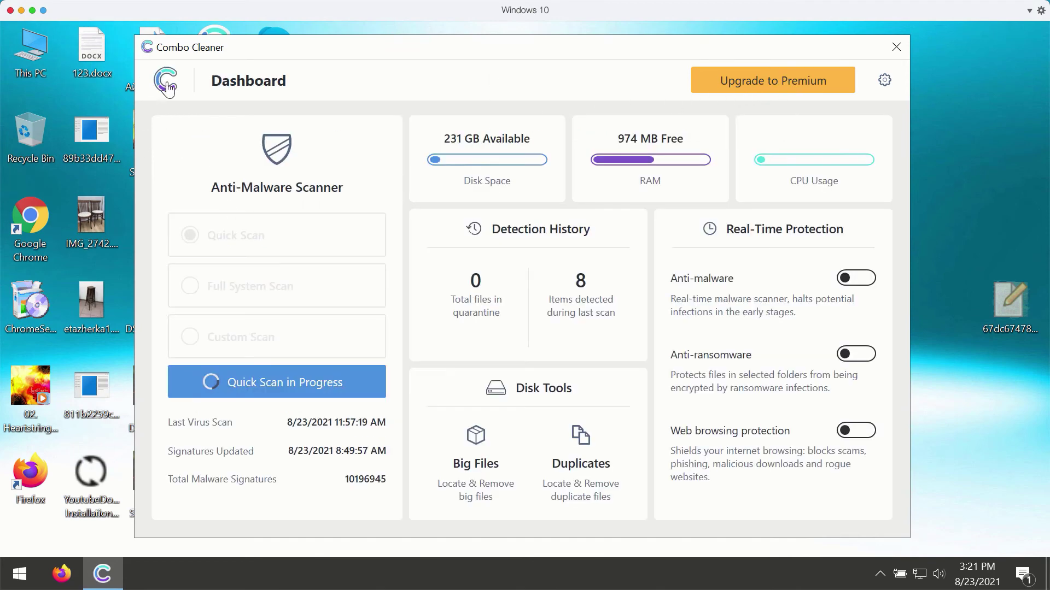
pyautogui.click(321, 384)
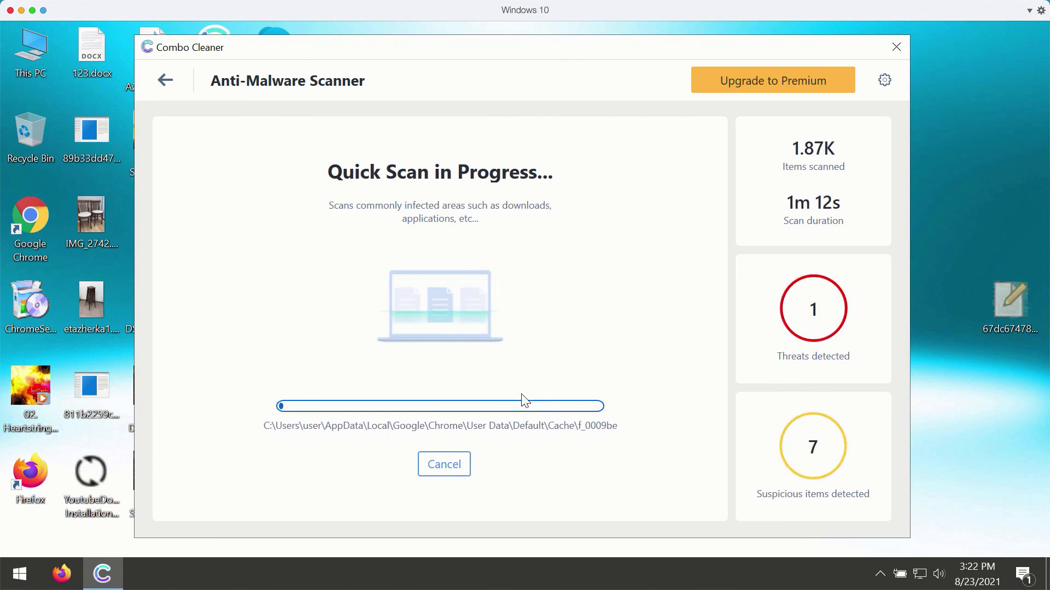
# Cancel the quick scan at about 1.97K items and confirm with Yes.
pyautogui.click(461, 468)
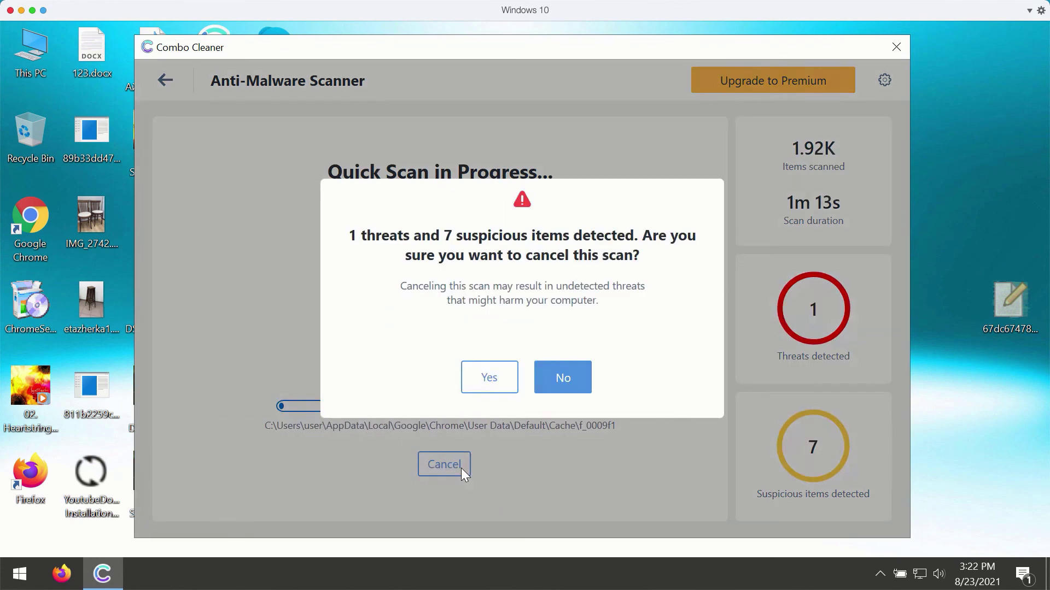
pyautogui.click(489, 377)
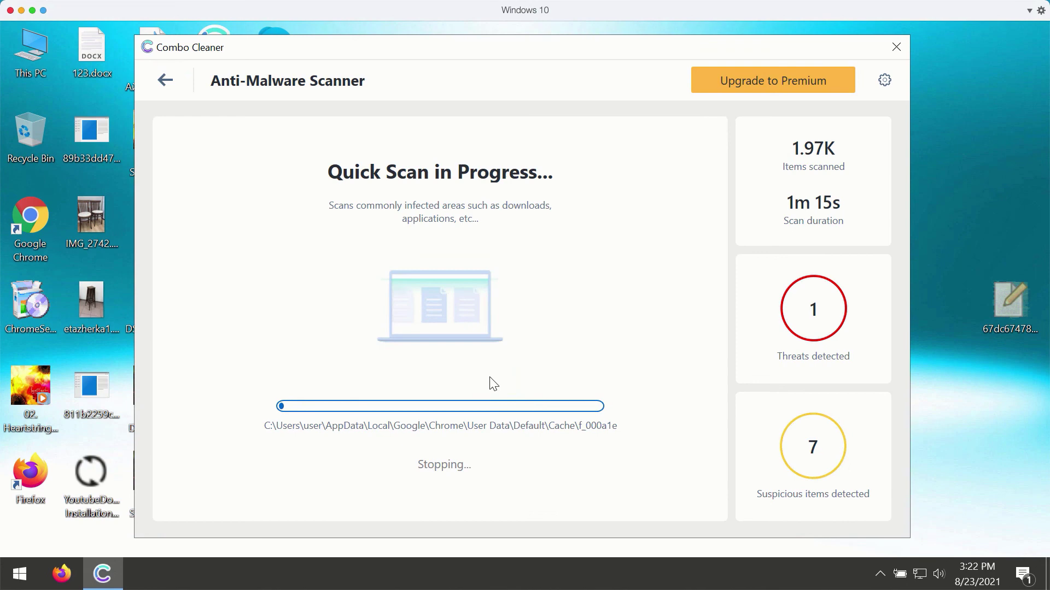